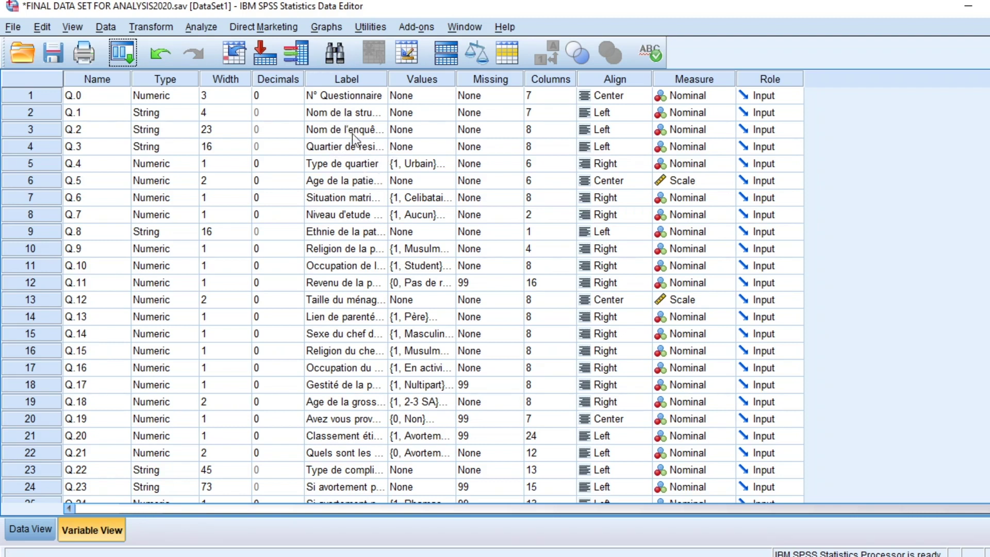
Step: Clear the leftover target variable, numeric expression and case condition from Compute Variable by resetting its settings
click(384, 184)
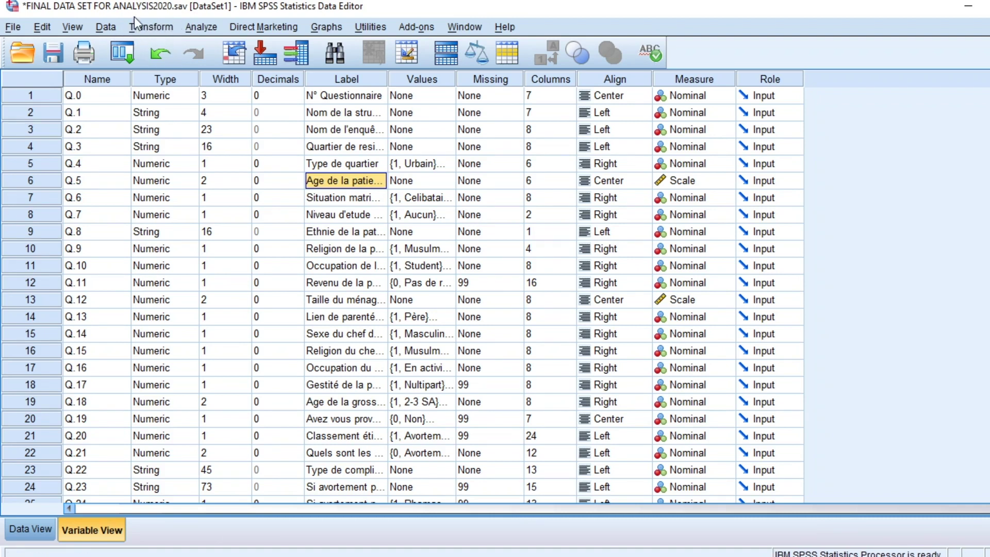
click(149, 27)
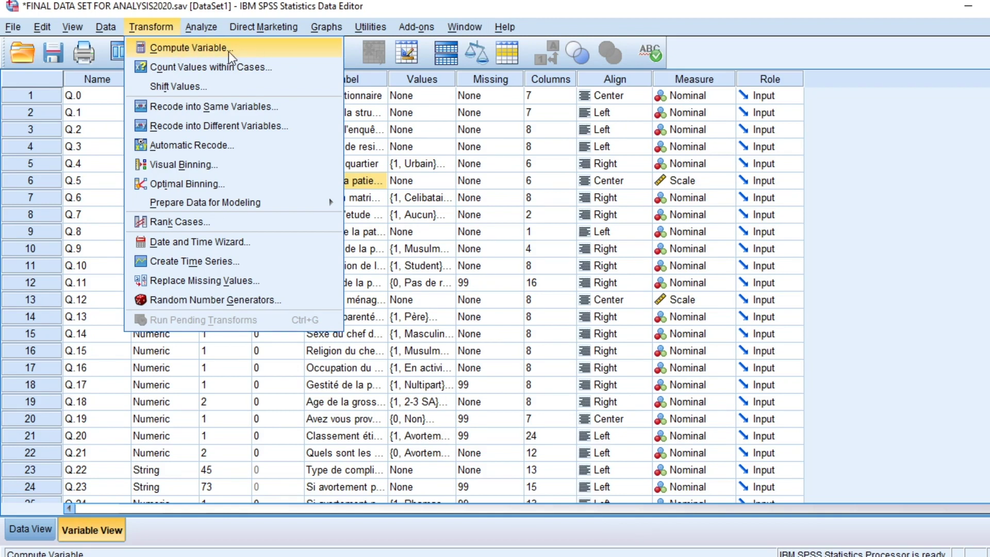
click(191, 49)
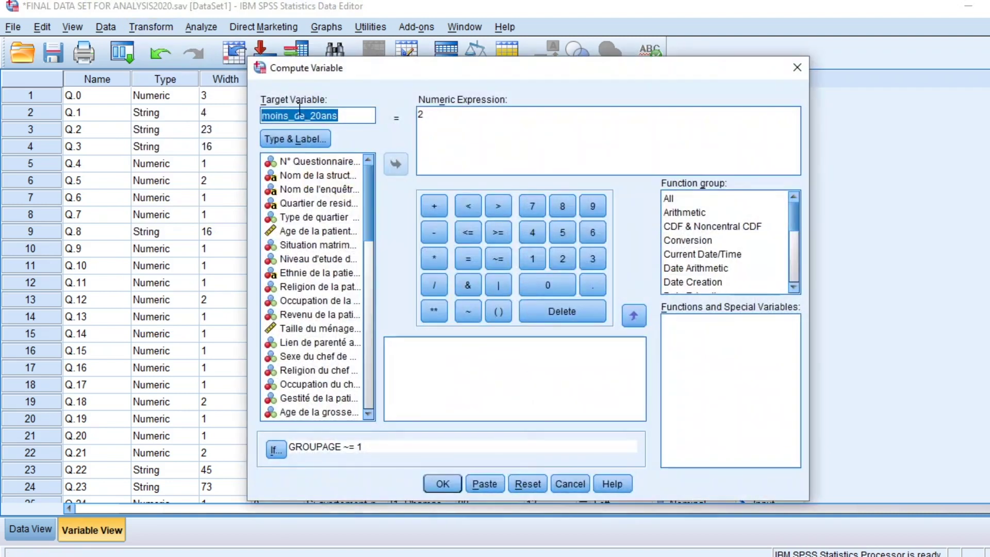
key(BackSpace)
click(455, 119)
key(BackSpace)
click(276, 449)
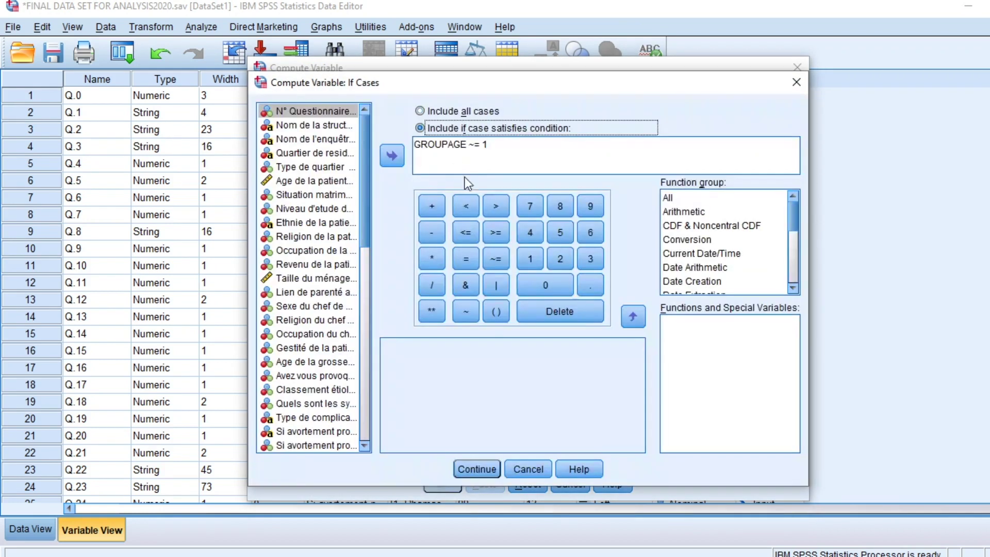
drag(494, 146, 414, 144)
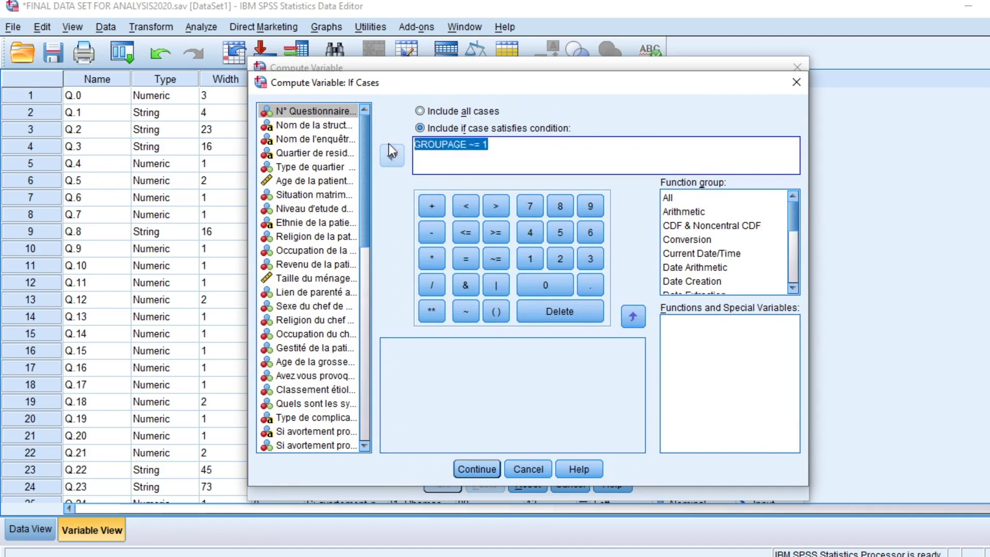
key(BackSpace)
click(797, 82)
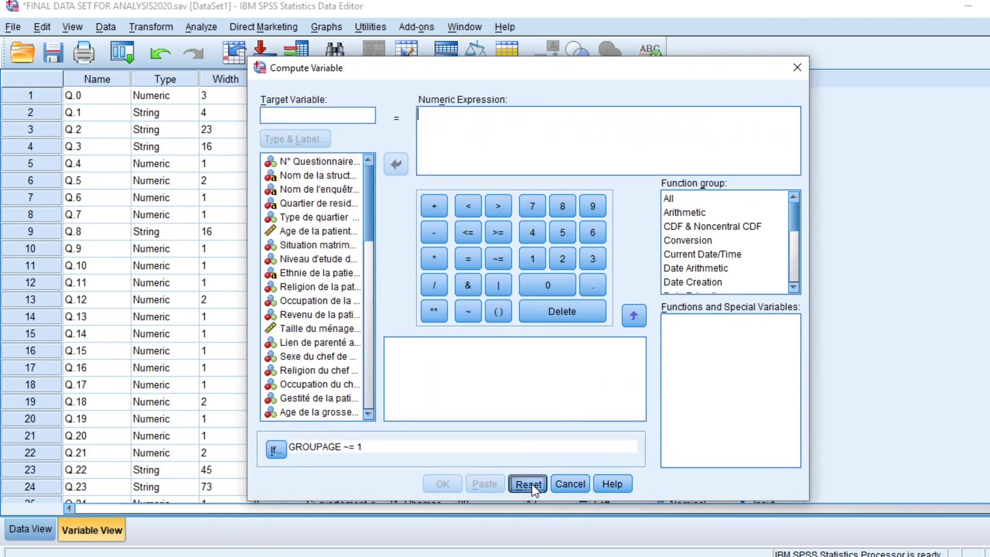
click(528, 483)
click(797, 67)
Step: Start a new Compute Variable definition with target variable Tranche_dage and numeric expression 1
click(145, 25)
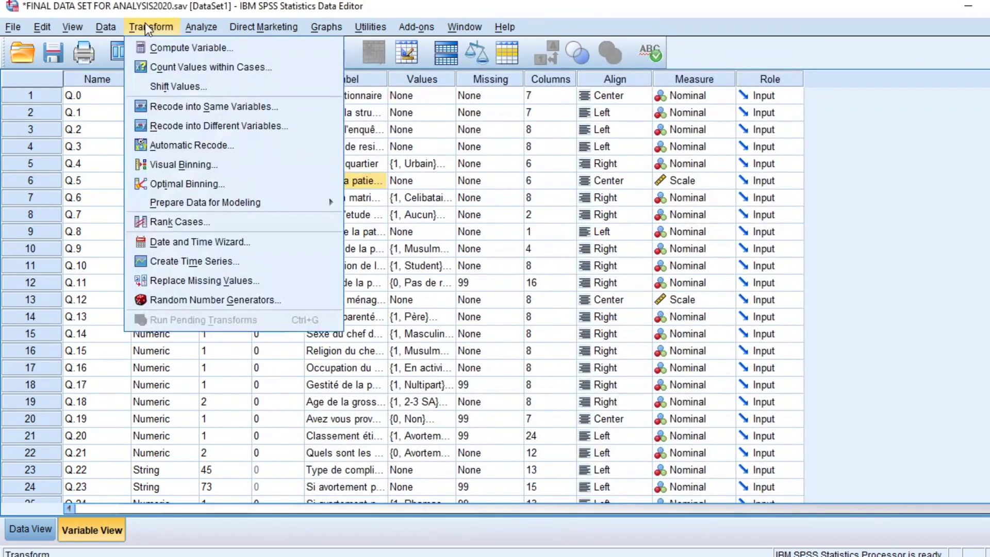
click(174, 51)
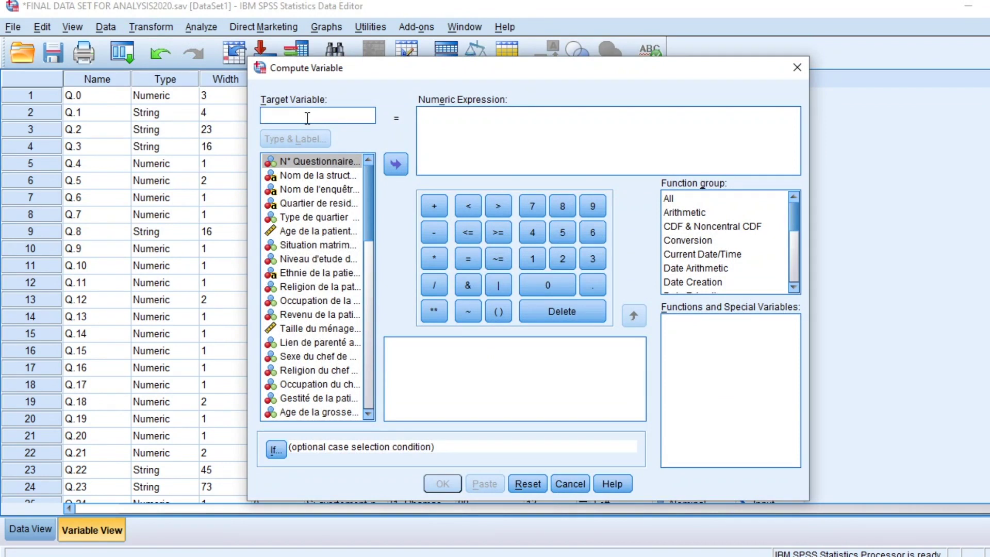
text(Tranche_d)
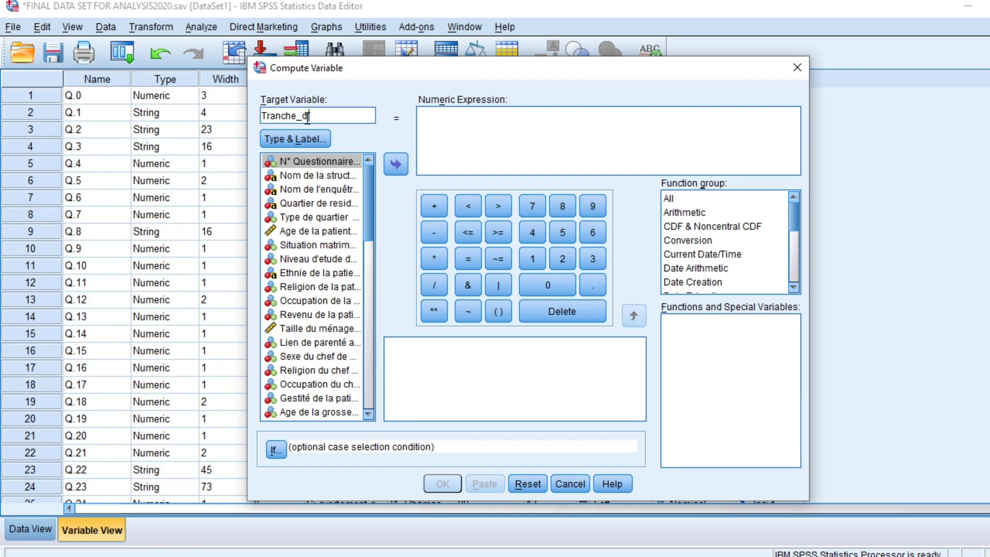
text(age)
click(449, 123)
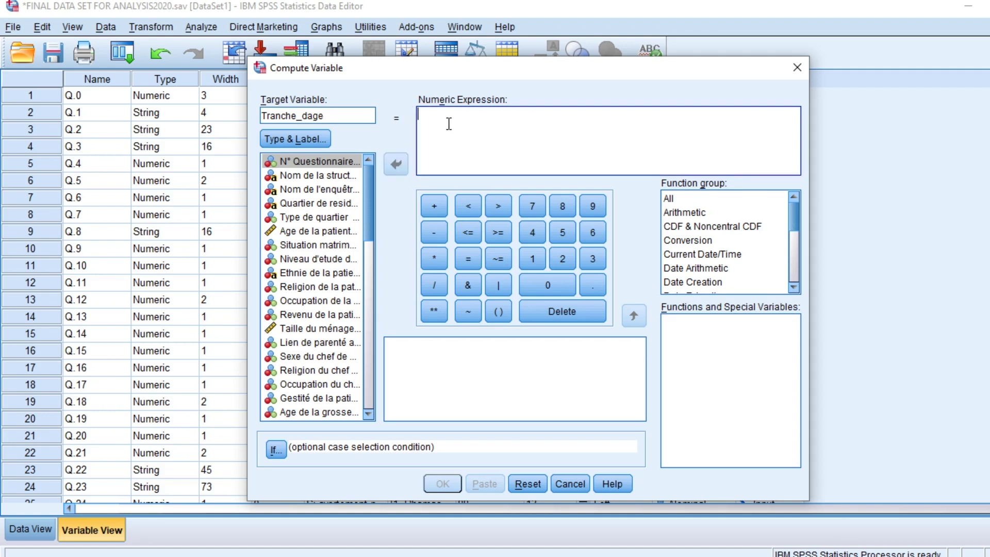
text(1)
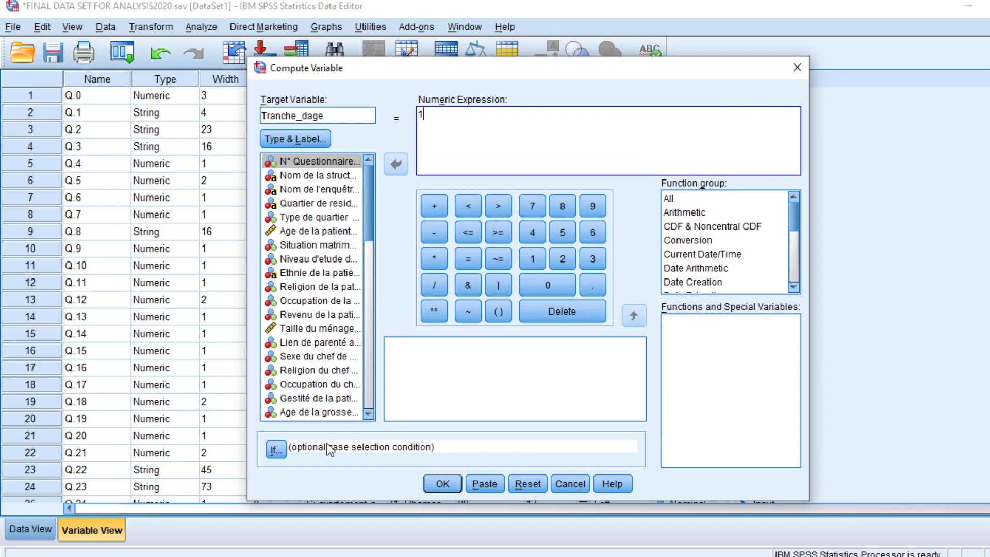
Step: Restrict the computation to cases where the patient's age satisfies Q.5 < 20, and run it
click(273, 450)
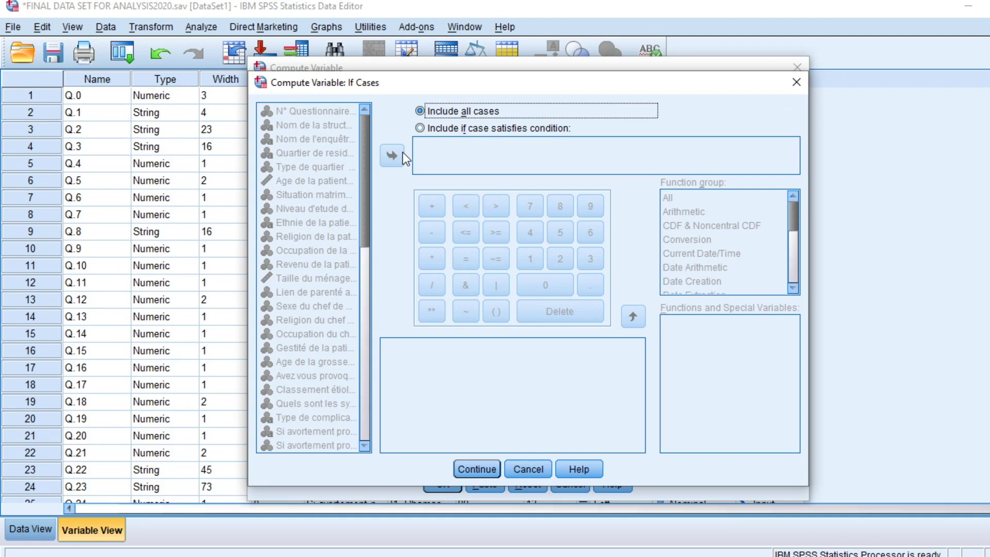
click(534, 130)
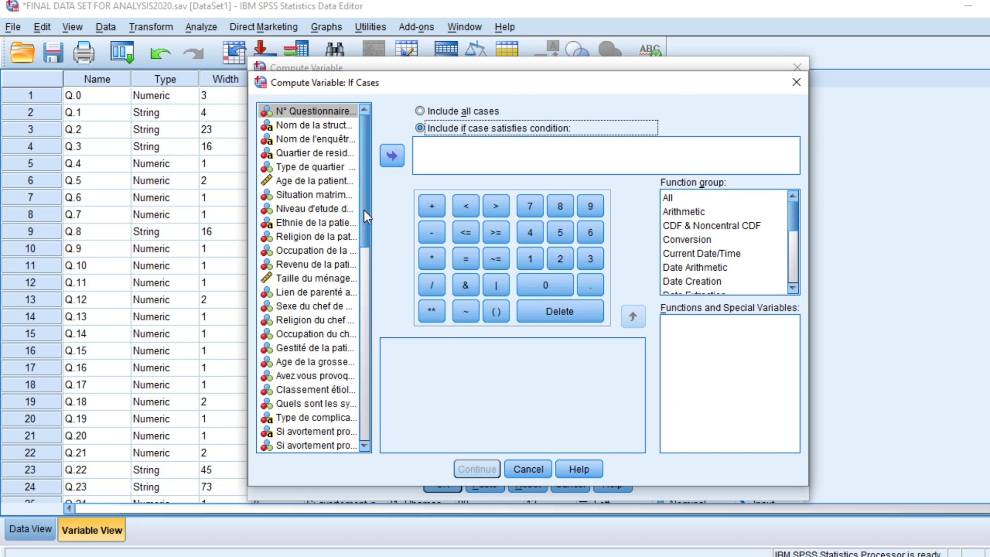
click(309, 181)
click(392, 156)
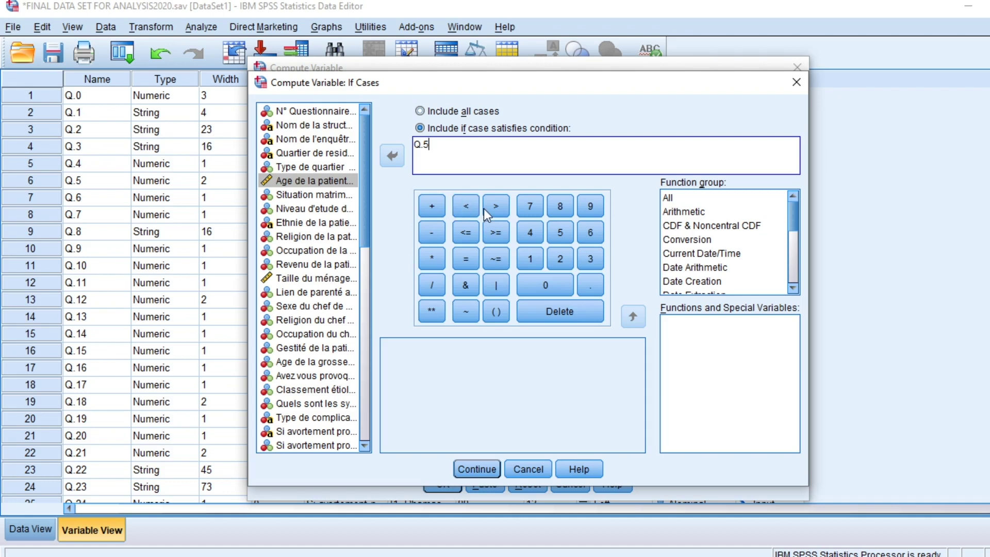
click(469, 205)
text(20)
click(489, 465)
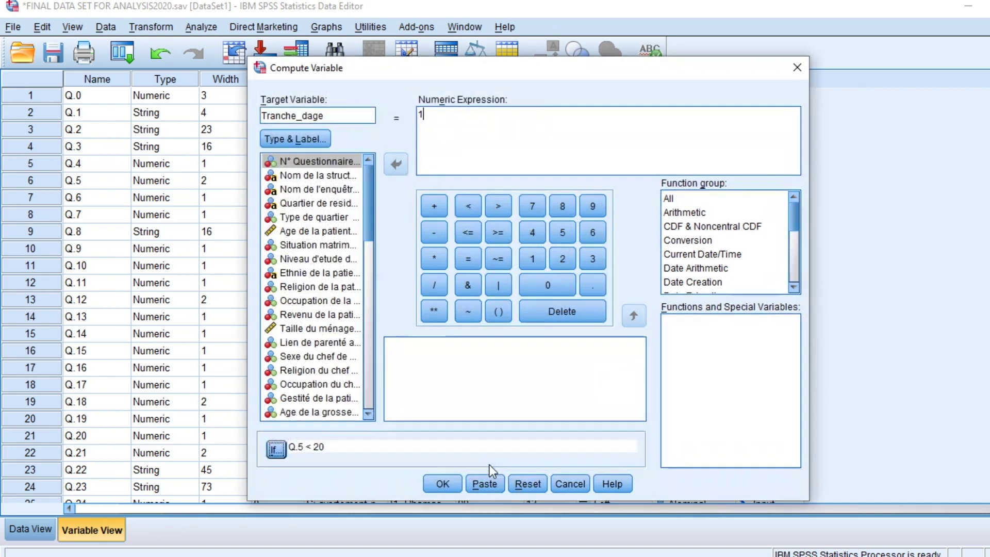
click(441, 483)
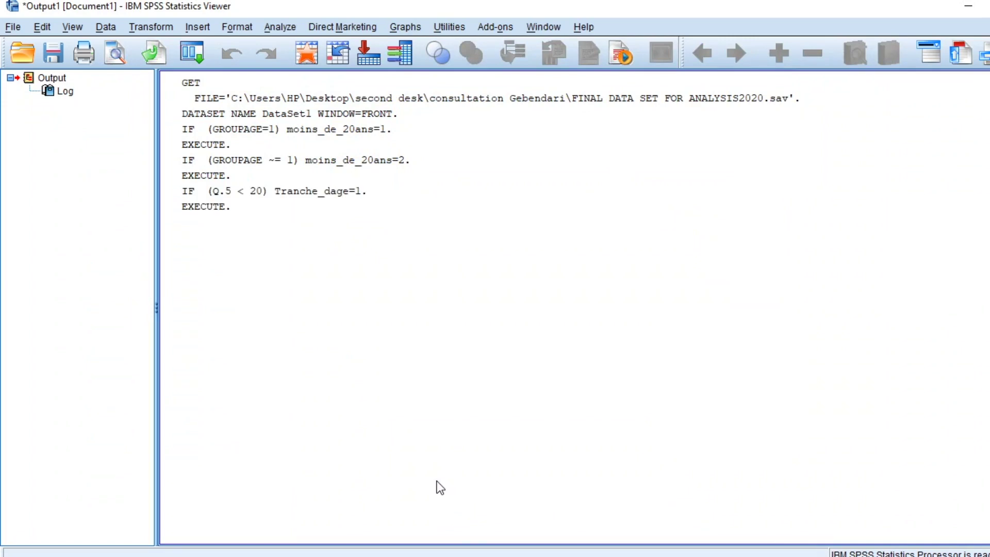
Step: Reopen Compute Variable and set the numeric expression for Tranche_dage to 2
click(180, 195)
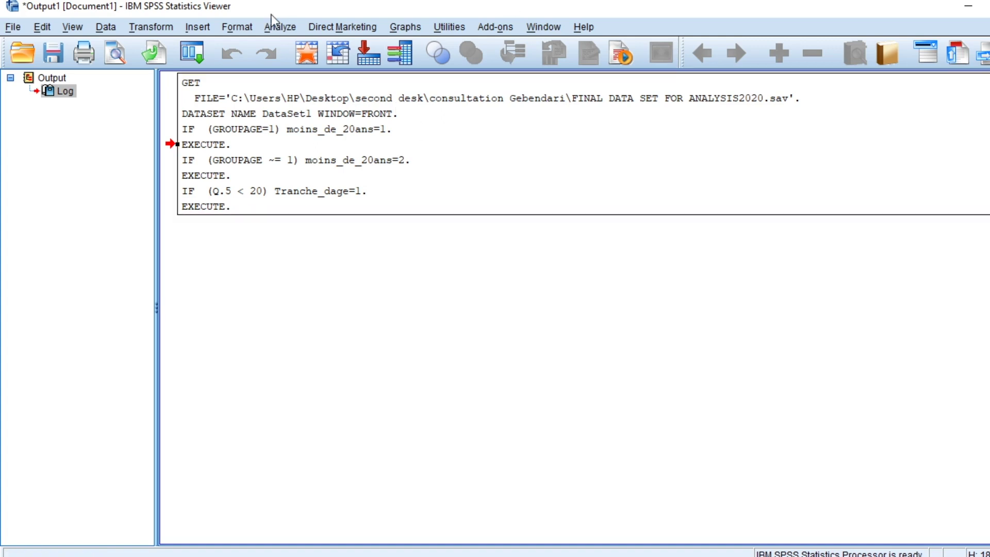
click(154, 29)
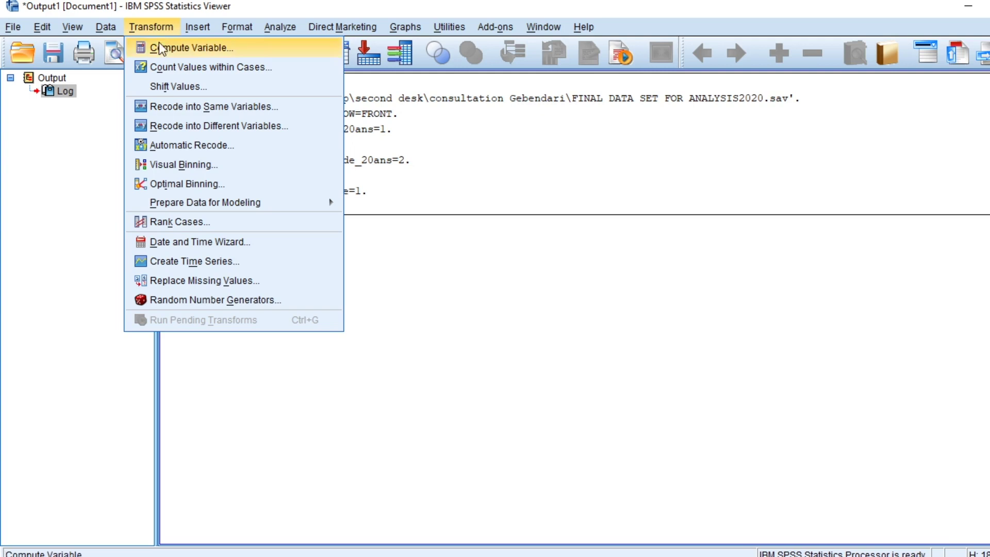
click(194, 48)
click(450, 116)
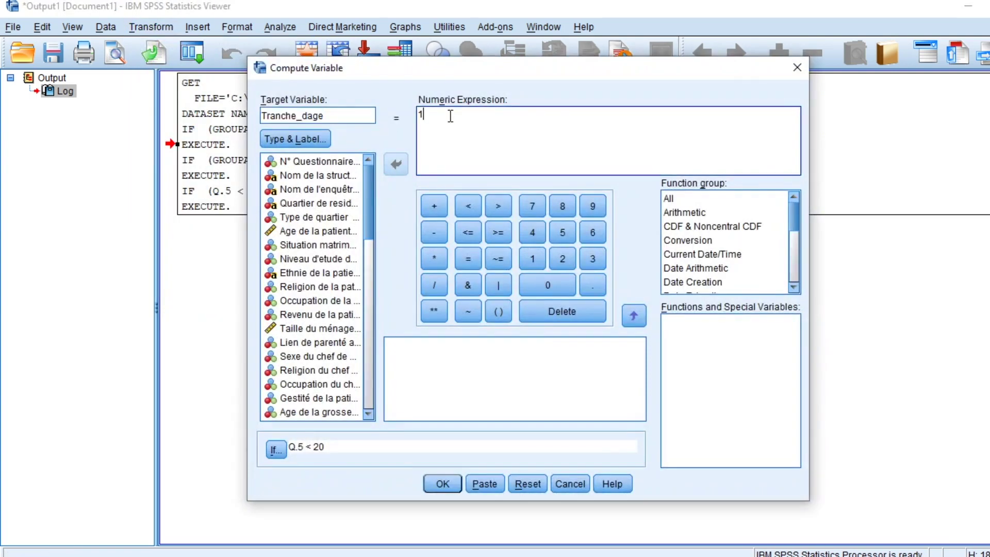
key(BackSpace)
text(2)
Step: Set the case condition to Q.5 >= 20 and Q.5 < 40, and run the computation on the existing Tranche_dage variable
click(276, 450)
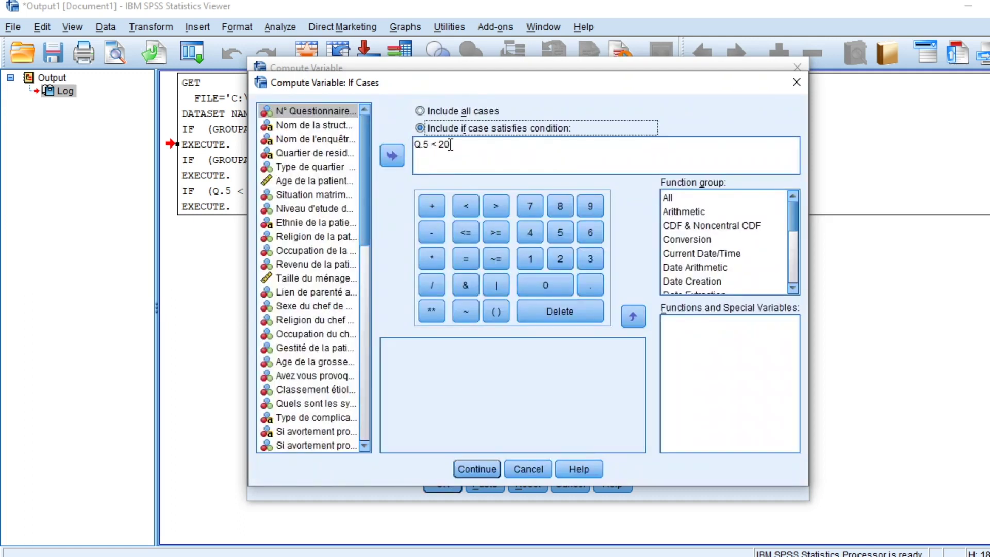
drag(437, 146, 430, 147)
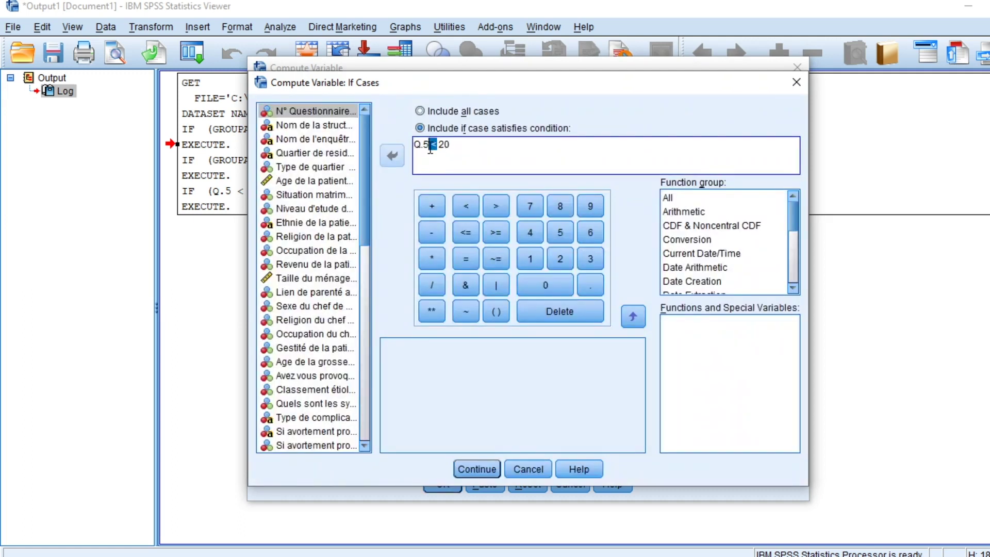
click(495, 233)
text(and)
drag(429, 146, 417, 149)
key(ctrl+c)
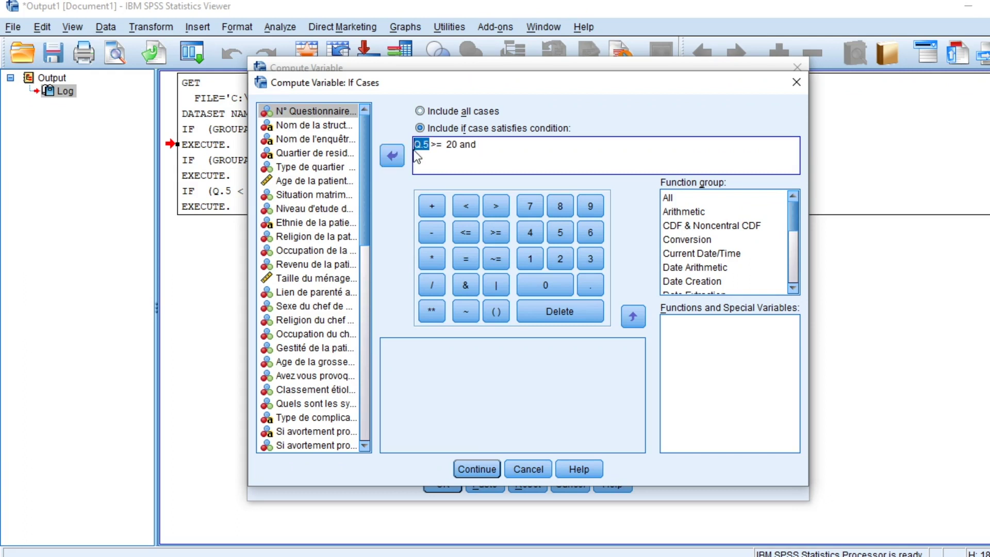
click(503, 146)
key(ctrl+v)
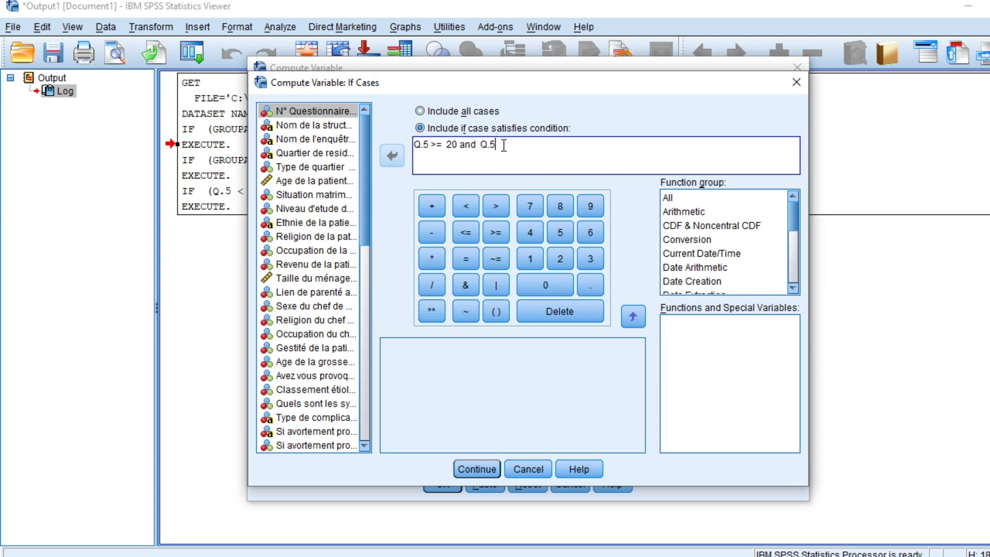
click(467, 208)
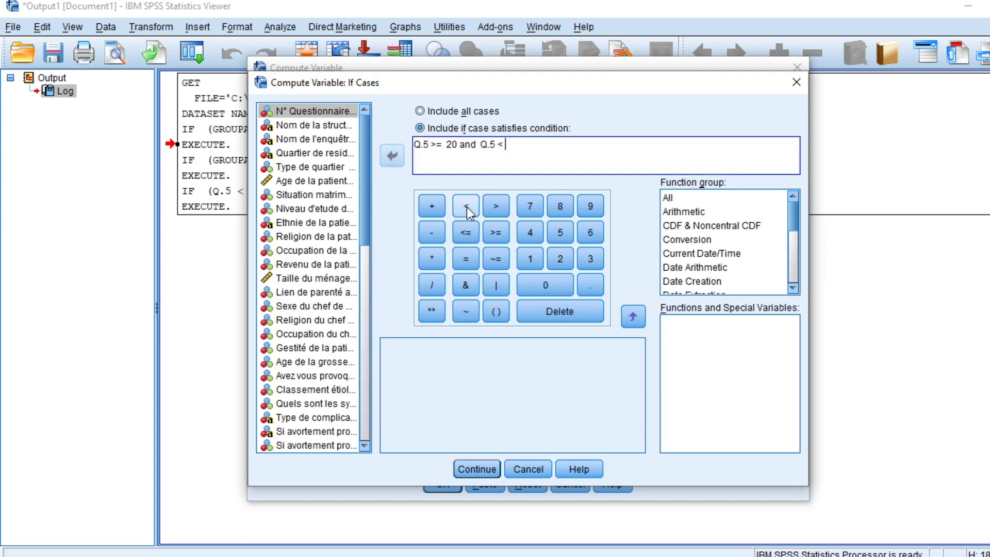
text(40)
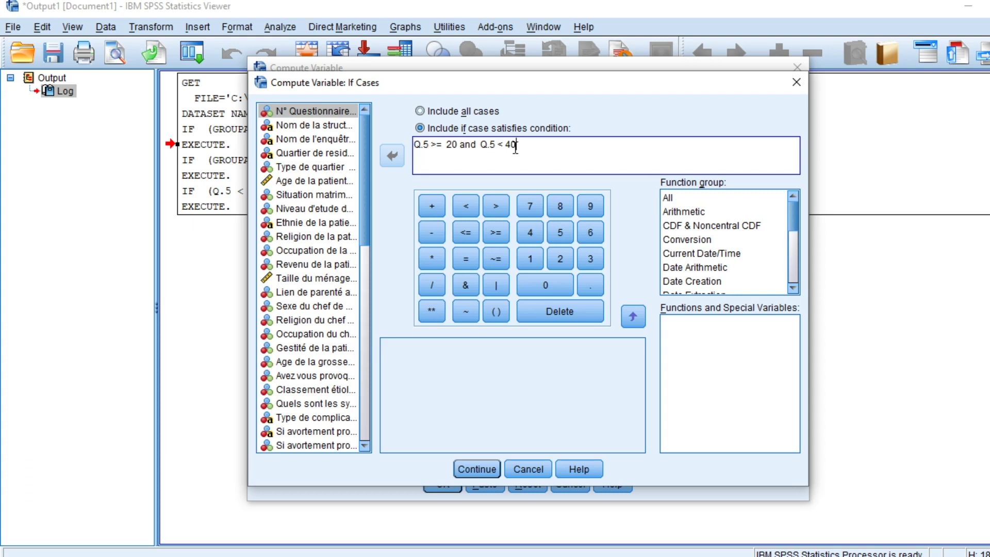
click(474, 468)
click(443, 481)
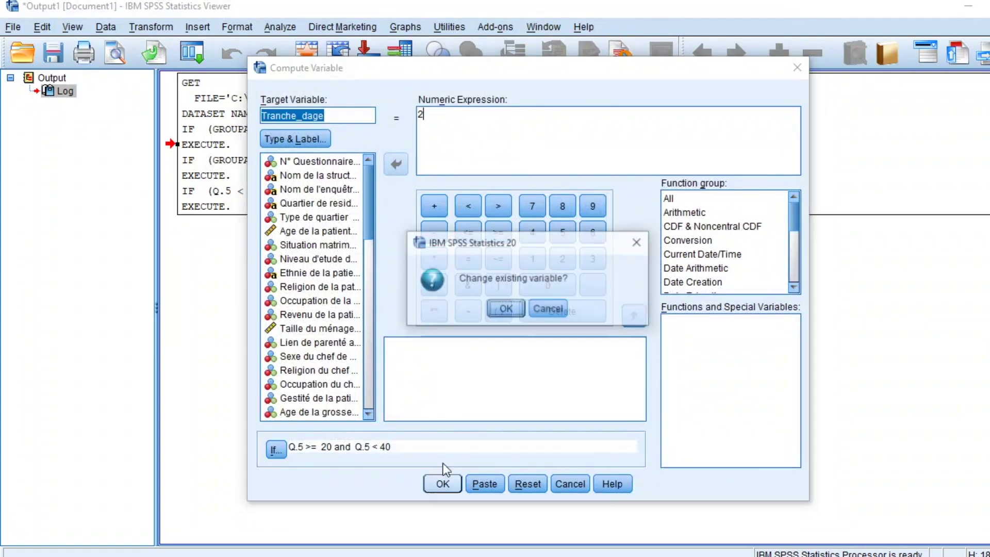
click(505, 309)
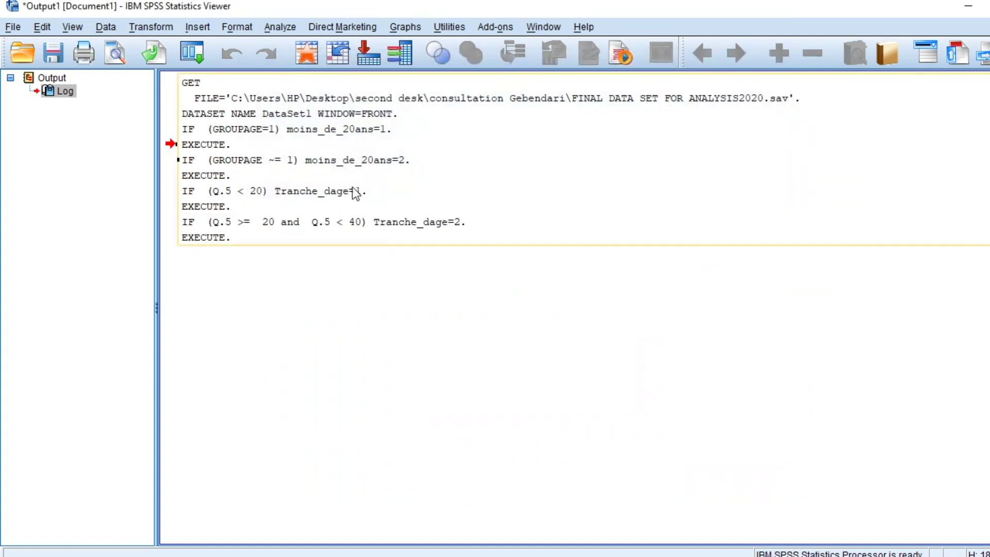
Step: Reopen Compute Variable and set the numeric expression for Tranche_dage to 3
click(145, 29)
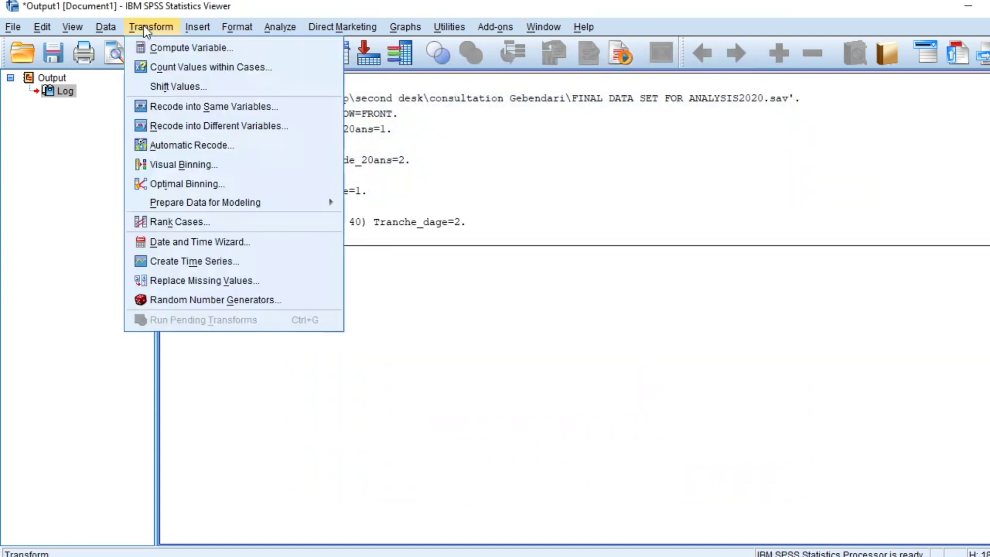
click(165, 48)
click(435, 114)
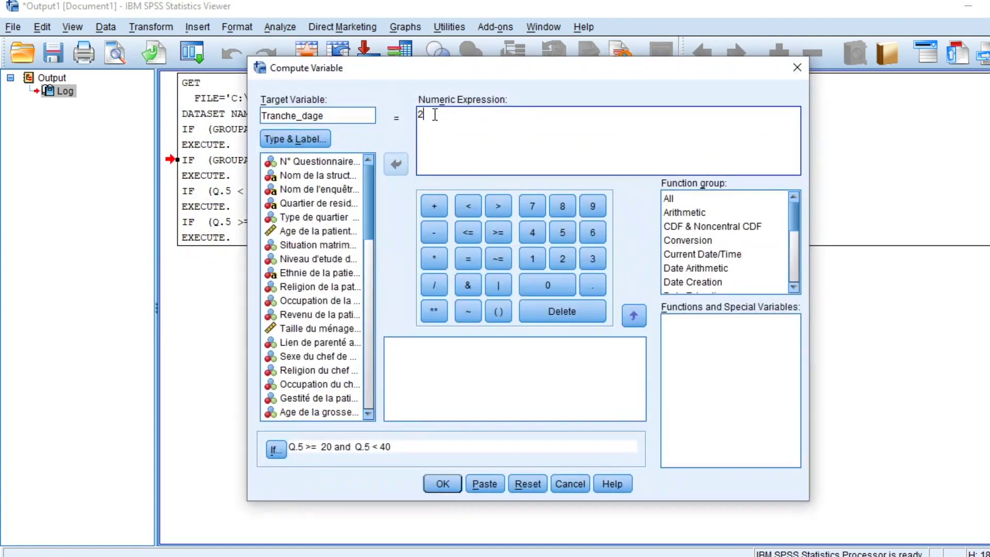
key(BackSpace)
text(3)
Step: Set the case condition to Q.5 >= 40 and run the computation, accepting the change to the existing Tranche_dage variable
click(276, 450)
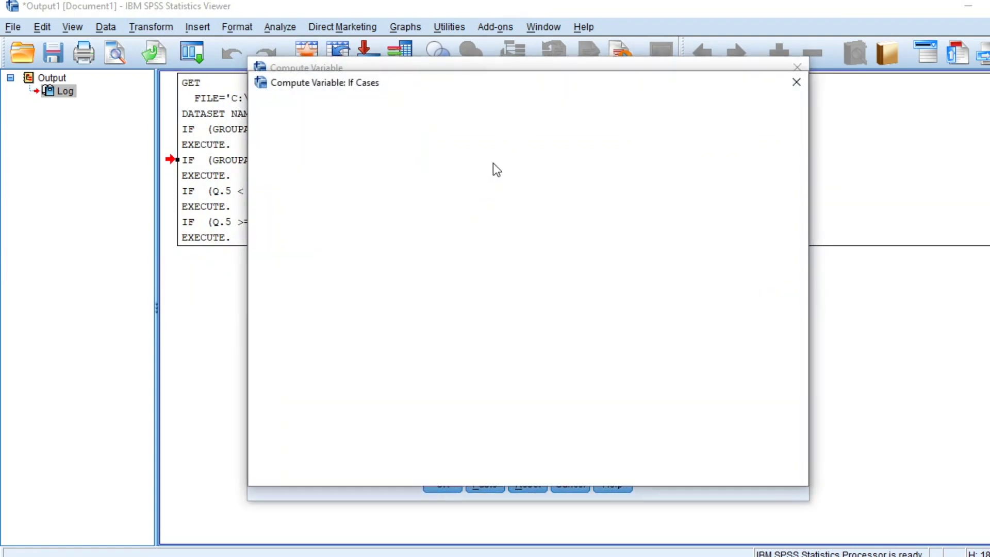
click(525, 145)
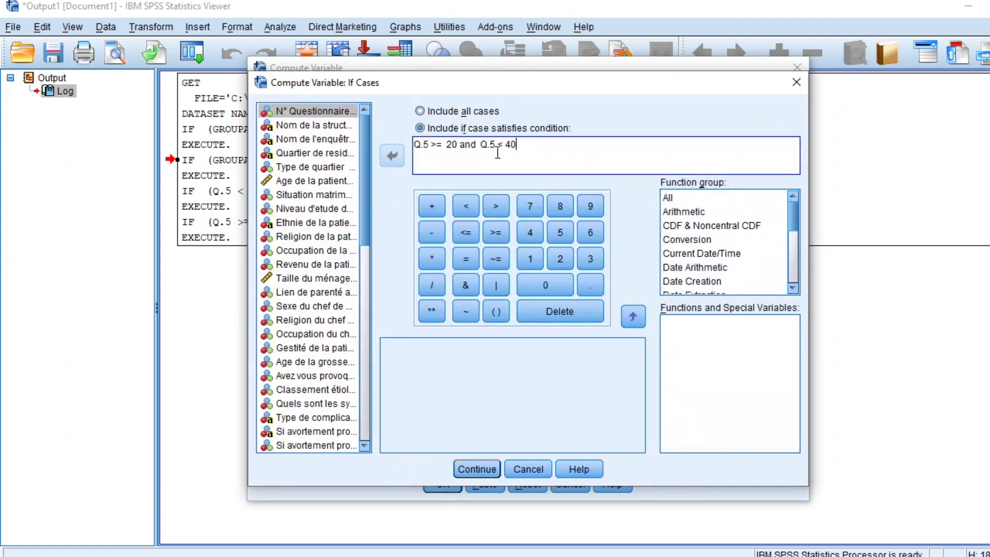
shift+click(432, 146)
key(Delete)
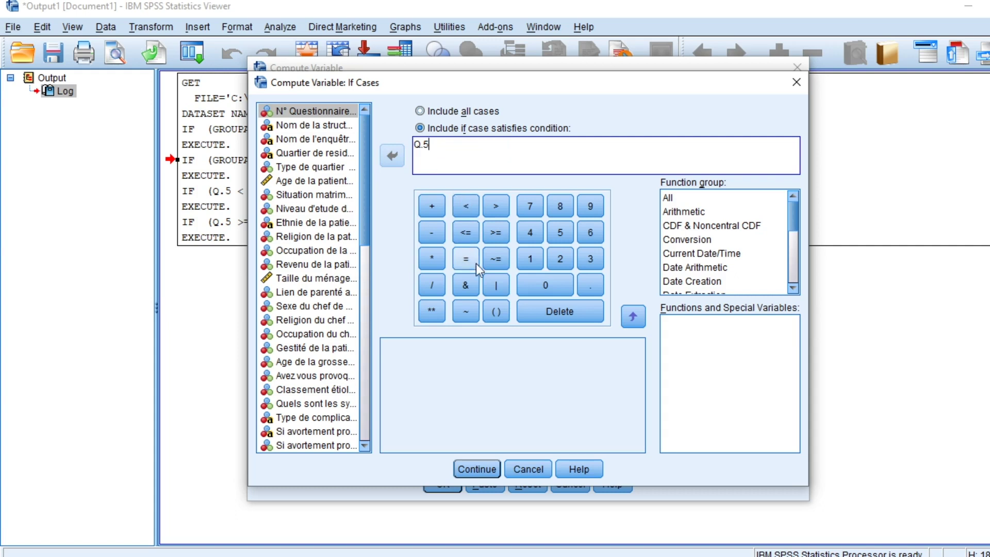
click(495, 211)
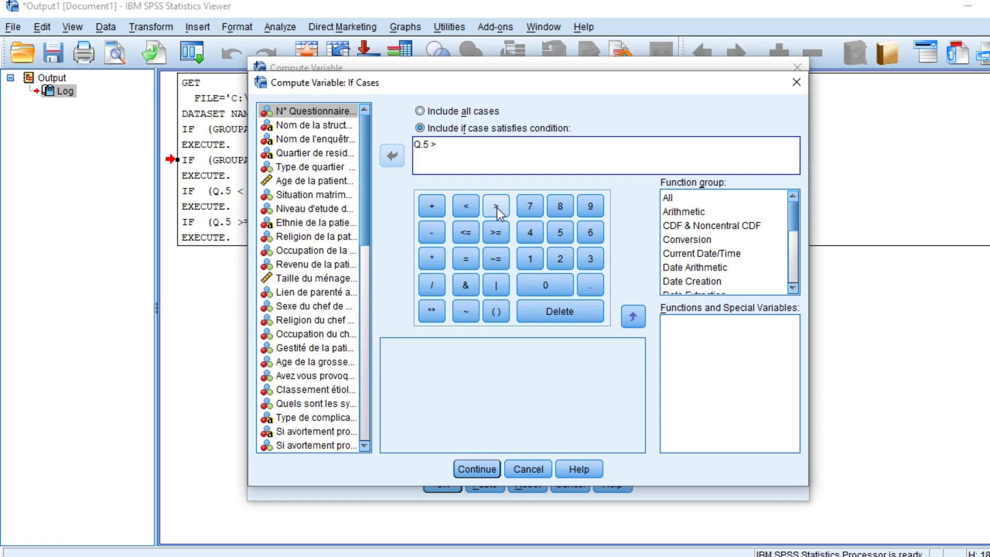
text(40)
click(436, 145)
key(BackSpace)
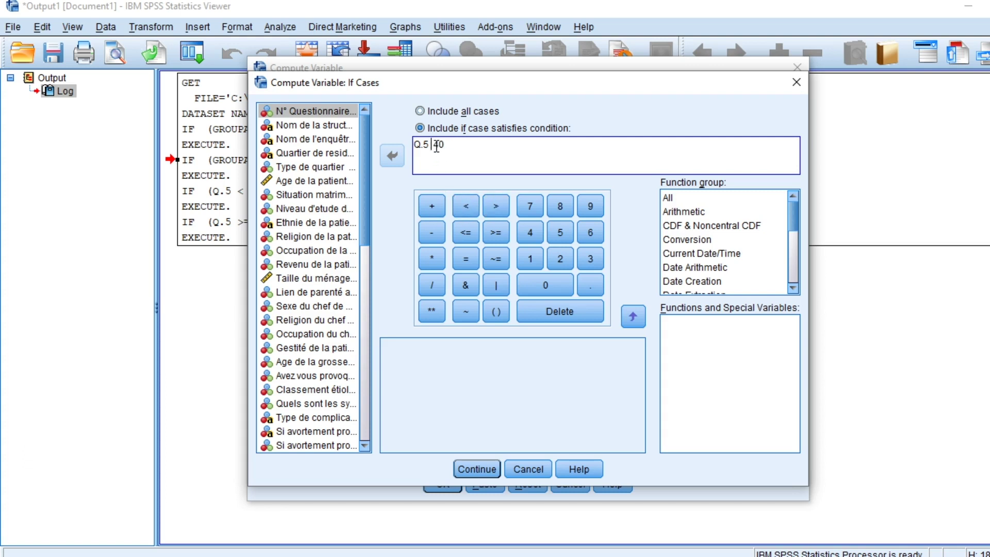
click(495, 233)
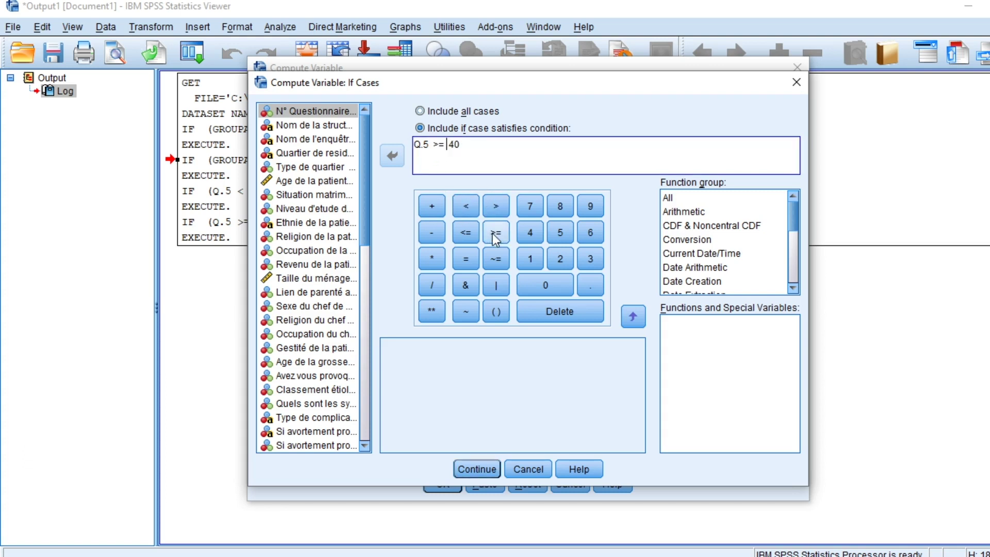
click(474, 469)
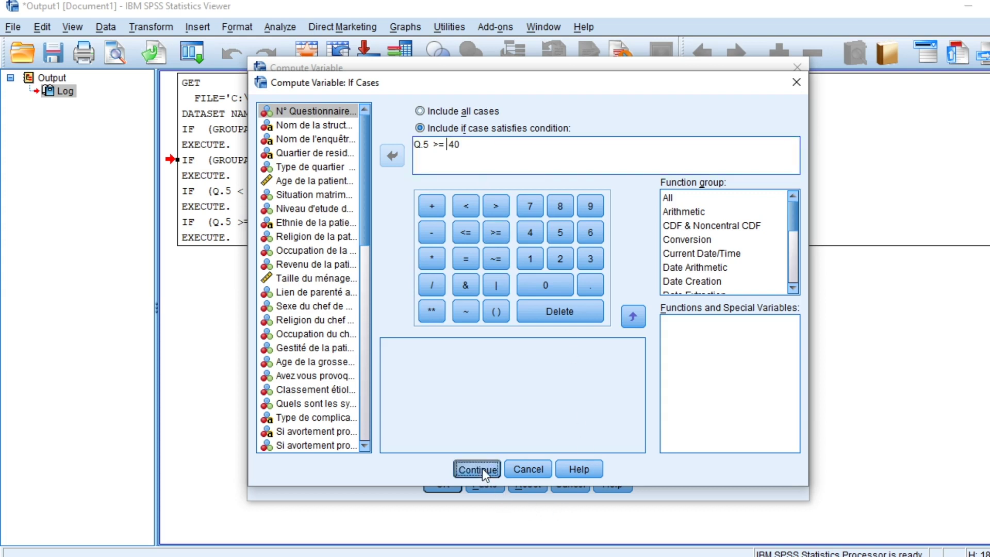
click(447, 485)
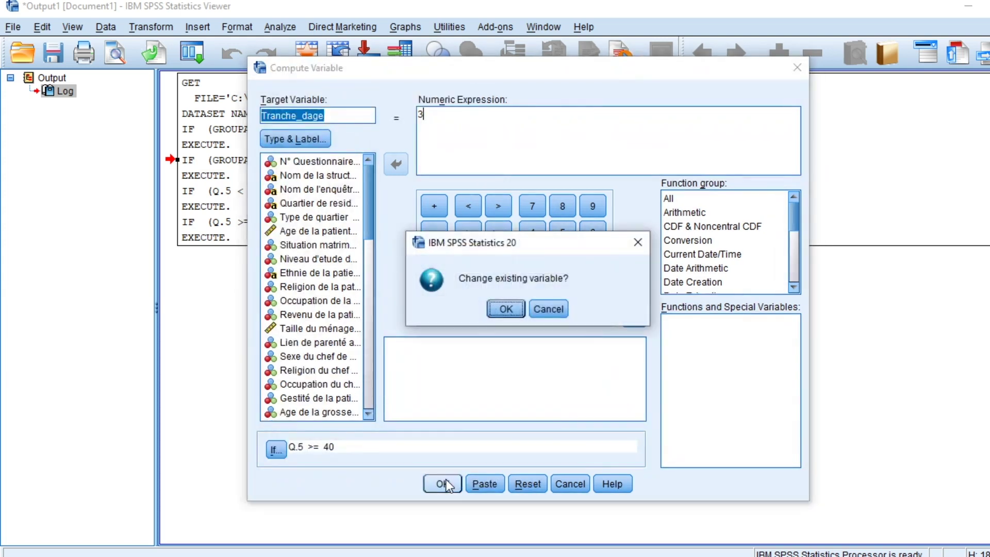
click(506, 309)
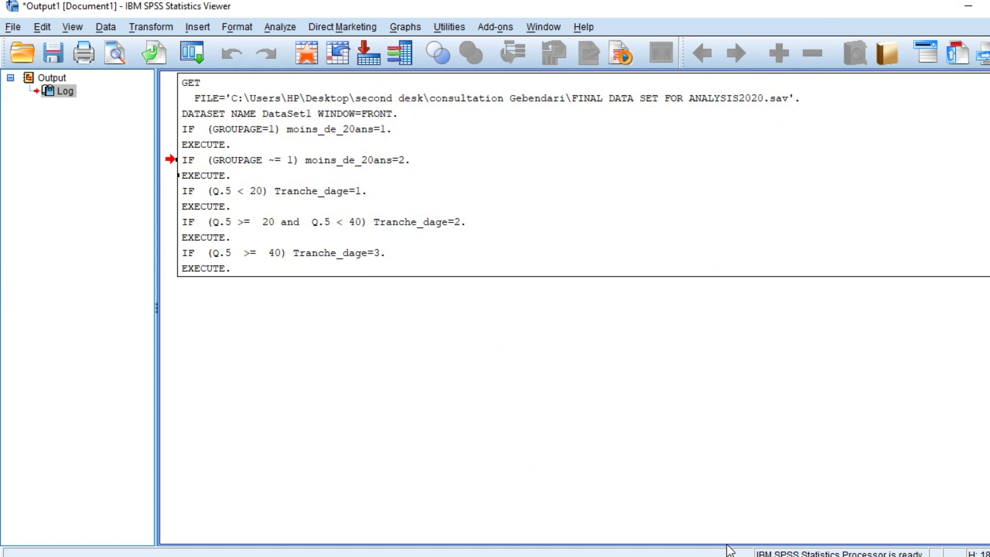
Step: Switch to the data set's variable list and copy the name Tranche_dage into that variable's label
mouse_move(730, 550)
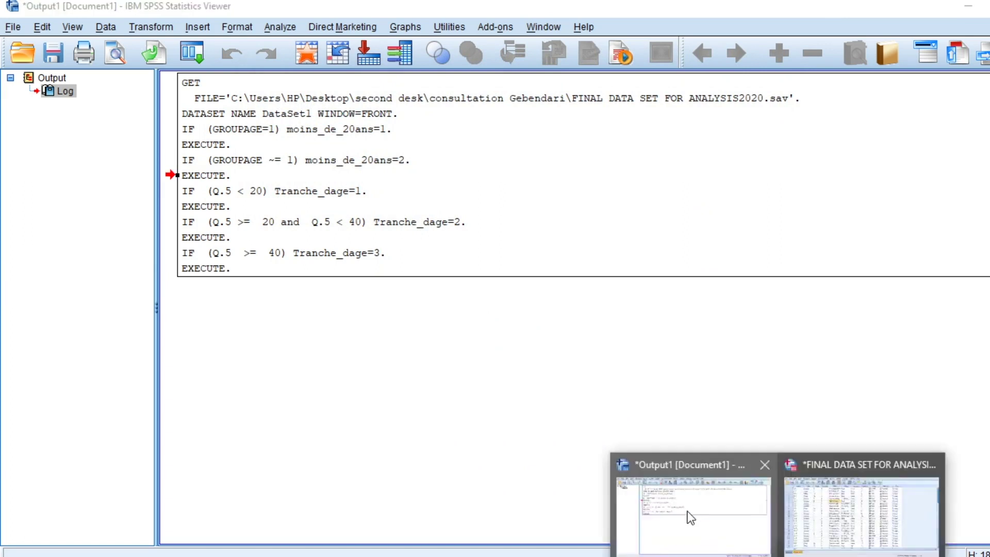
click(839, 511)
scroll(403, 385, down, 12)
scroll(330, 356, up, 3)
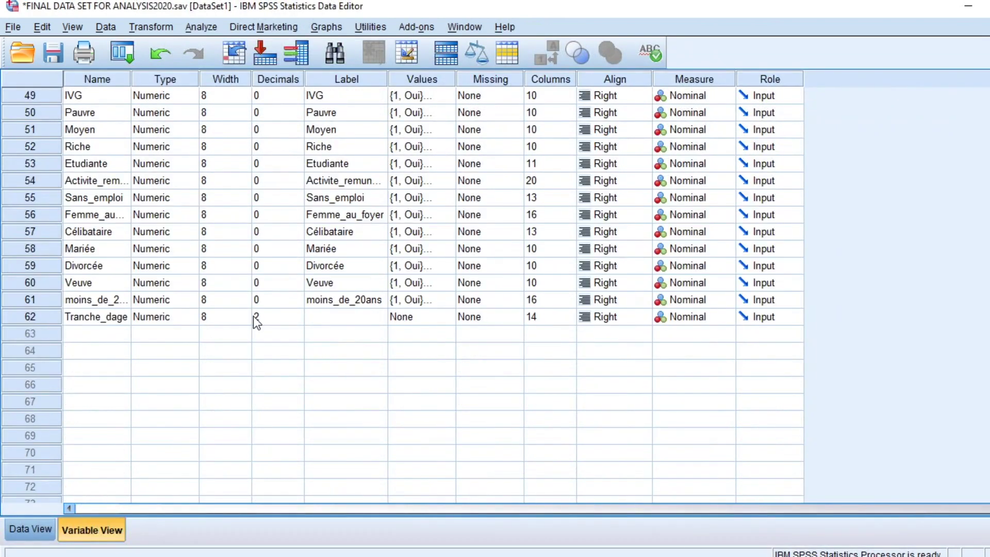
click(100, 319)
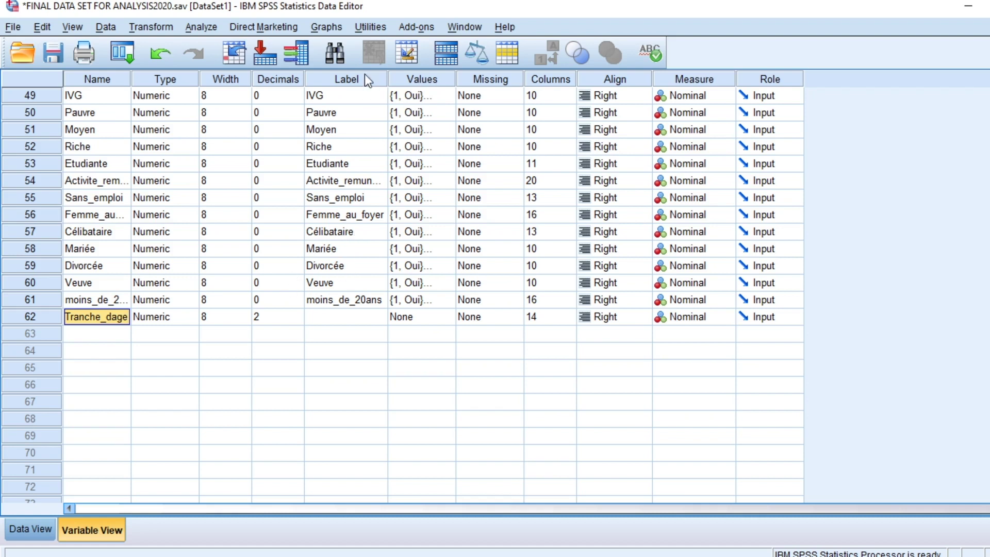
click(338, 316)
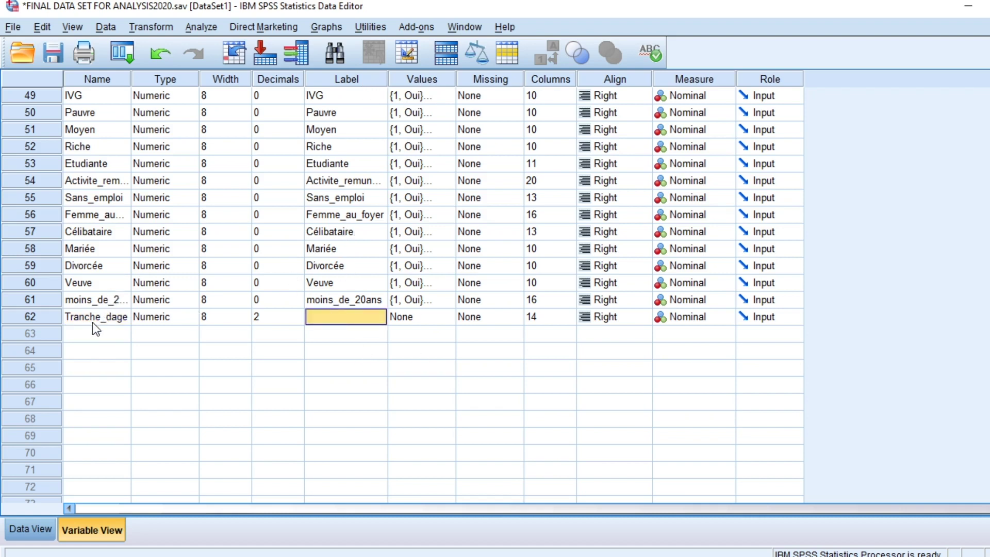
right_click(93, 322)
click(132, 332)
click(323, 317)
right_click(323, 317)
click(357, 344)
Step: Open the value labels of Tranche_dage and add the label "moins de 20ans" for value 1
double_click(447, 323)
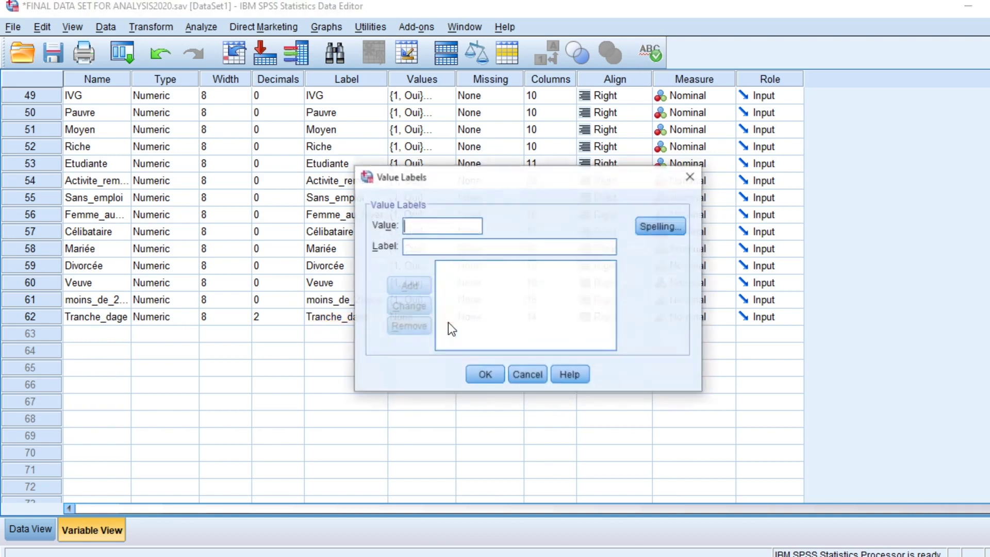
text(1)
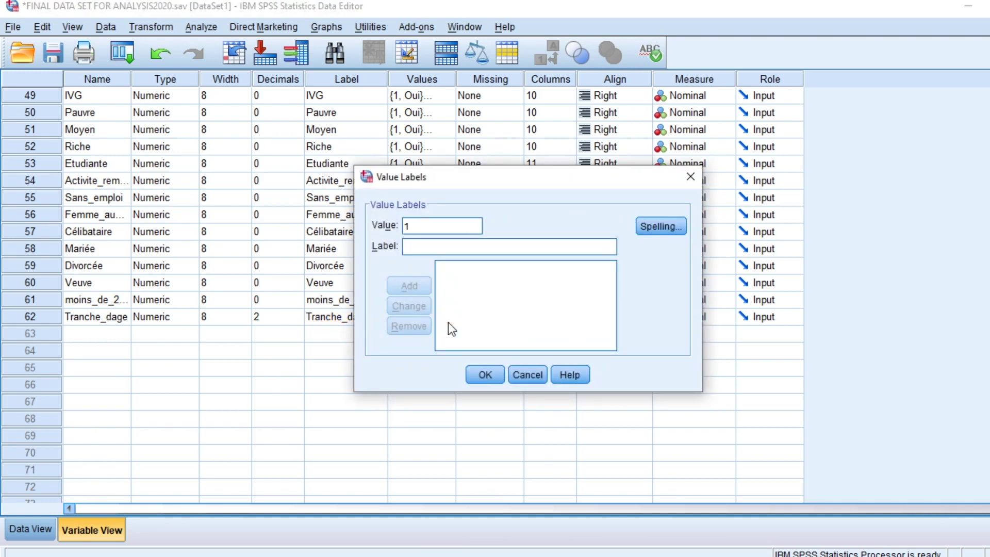
click(449, 246)
text(moin)
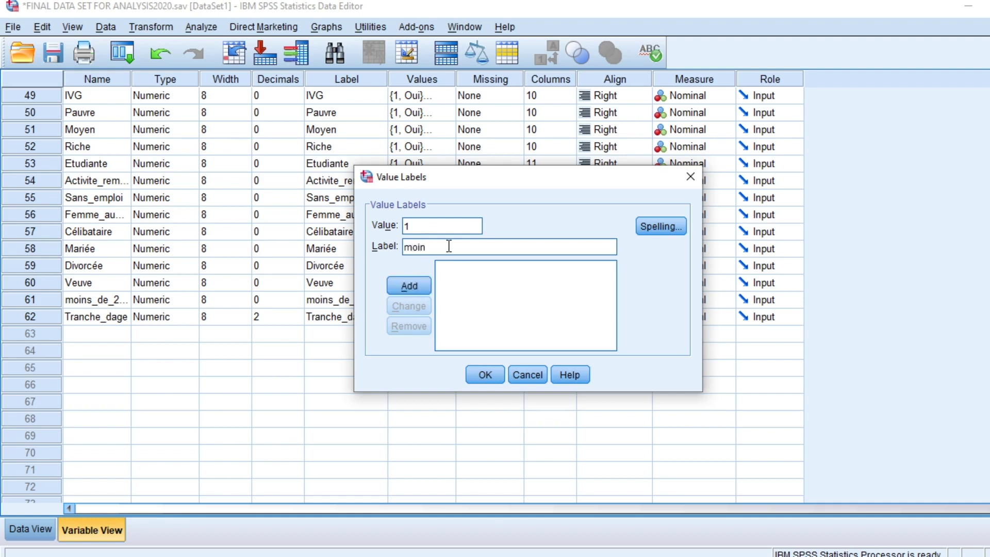
text(s de 20ans)
click(403, 286)
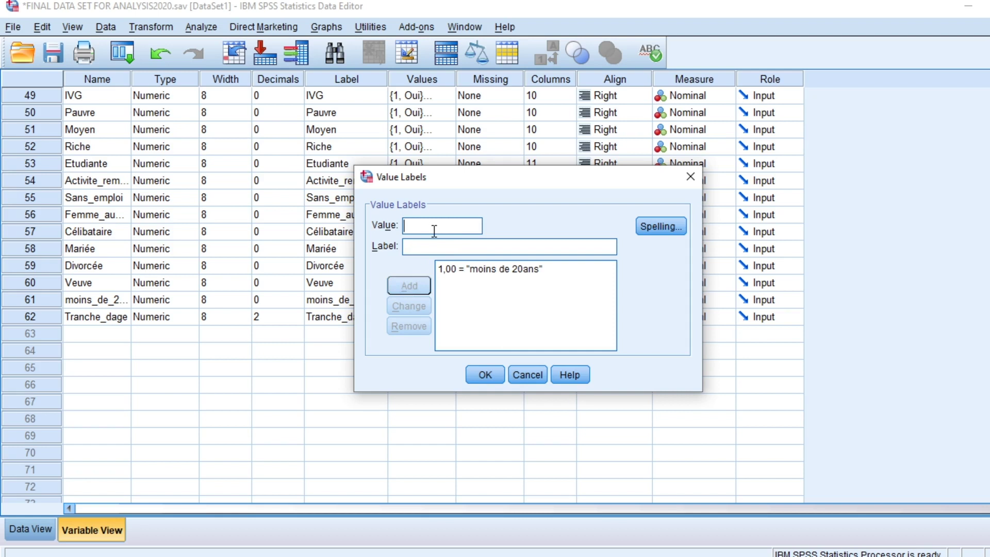
Step: Enter 2 as the value for a second value label of Tranche_dage
text(2)
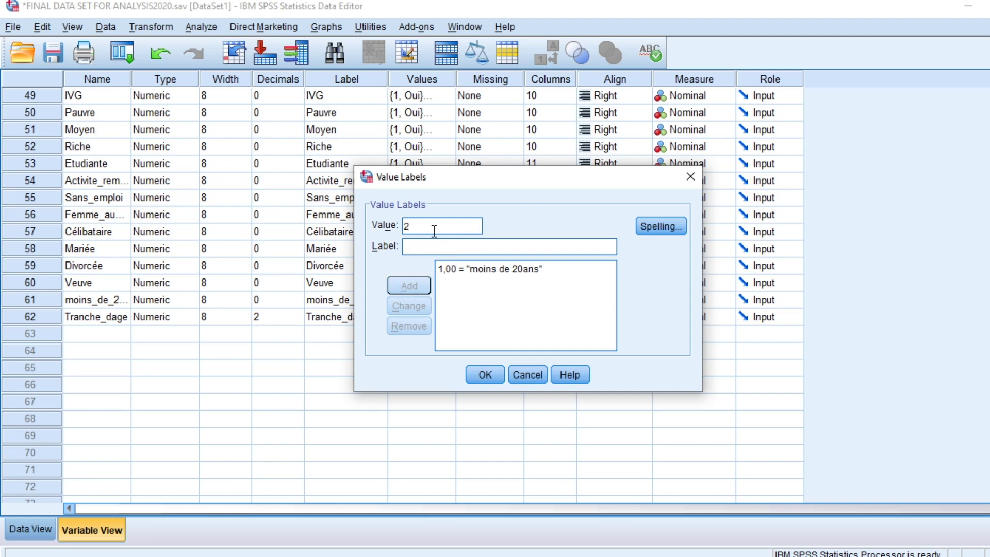